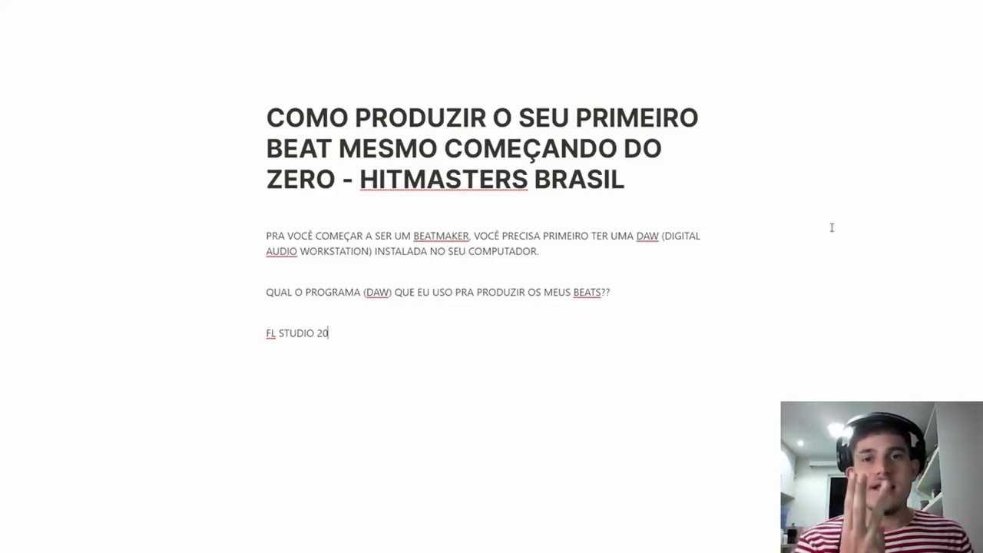
Complete the FASE 1 heading and make PRIMEIRA IDEIA bold.
key(Return)
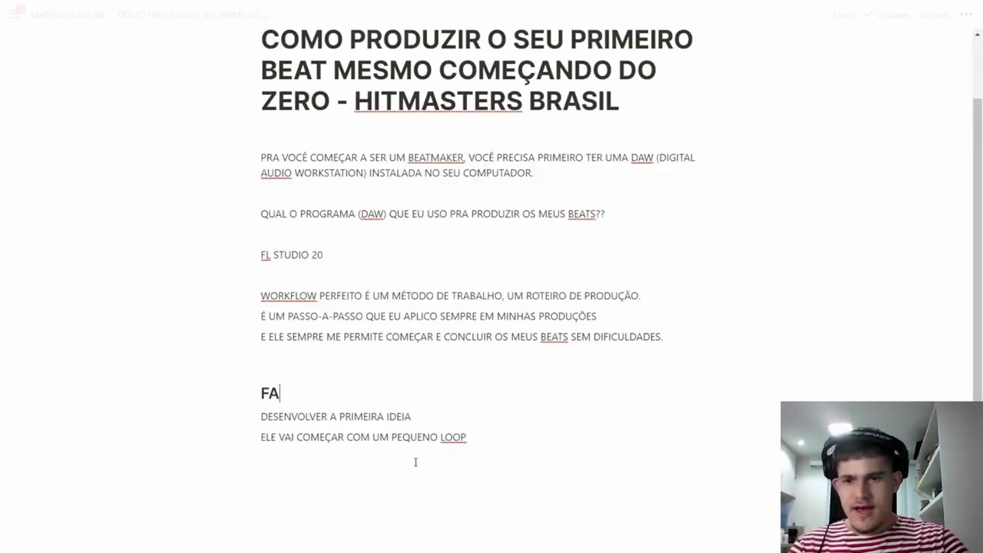
text(SE)
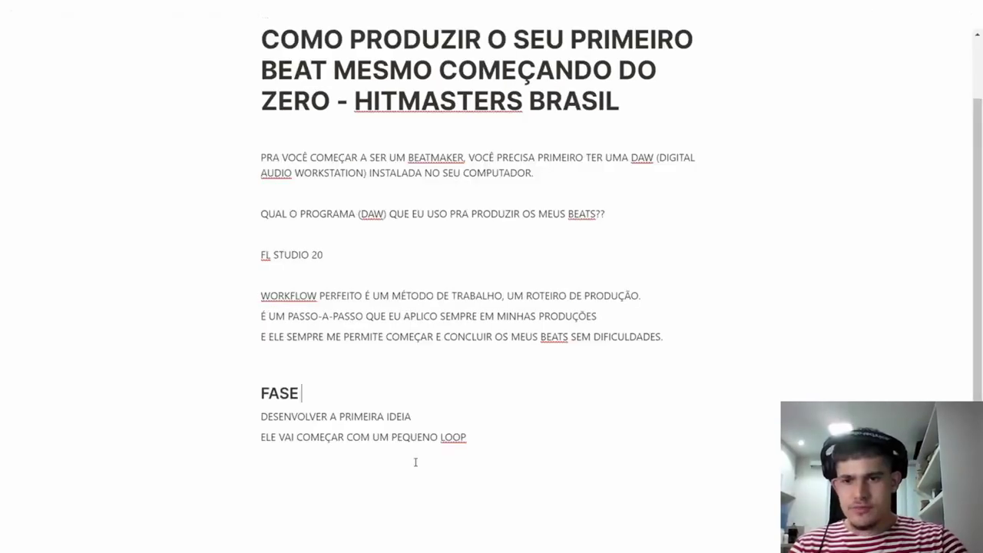
text( 1)
drag(338, 416, 412, 416)
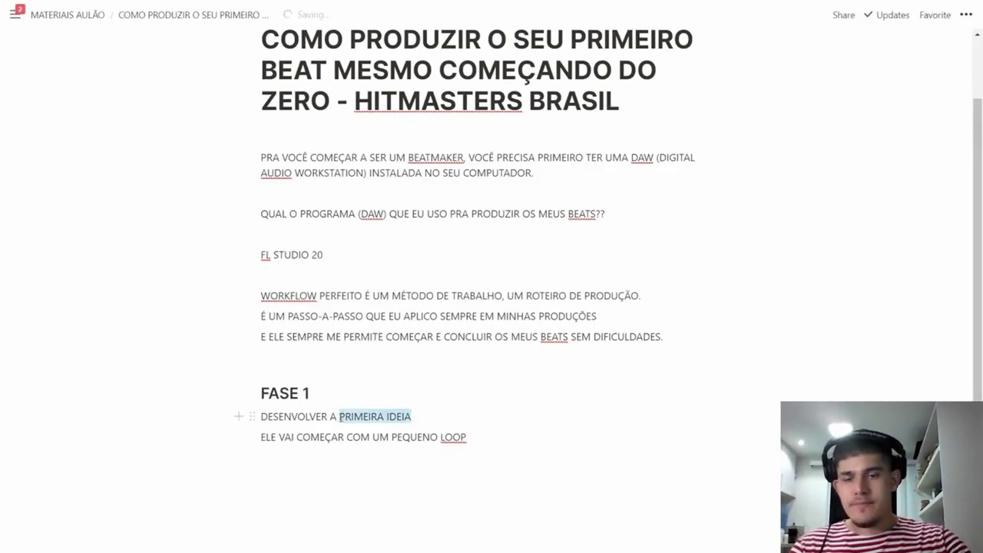
key(ctrl+b)
click(546, 458)
Replace ELE with A GENTE at the start of the loop sentence.
scroll(577, 467, down, 1)
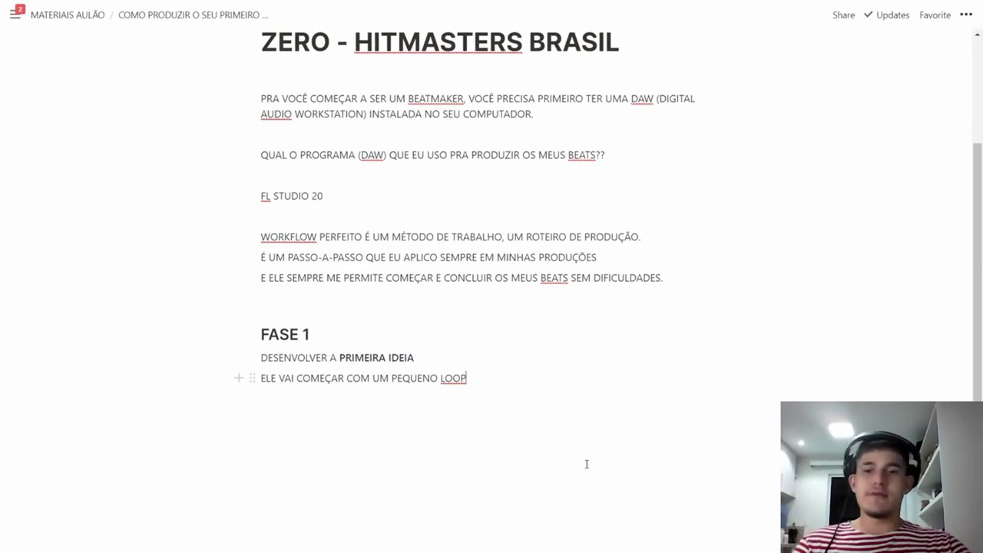
double_click(261, 377)
text(A GENTE)
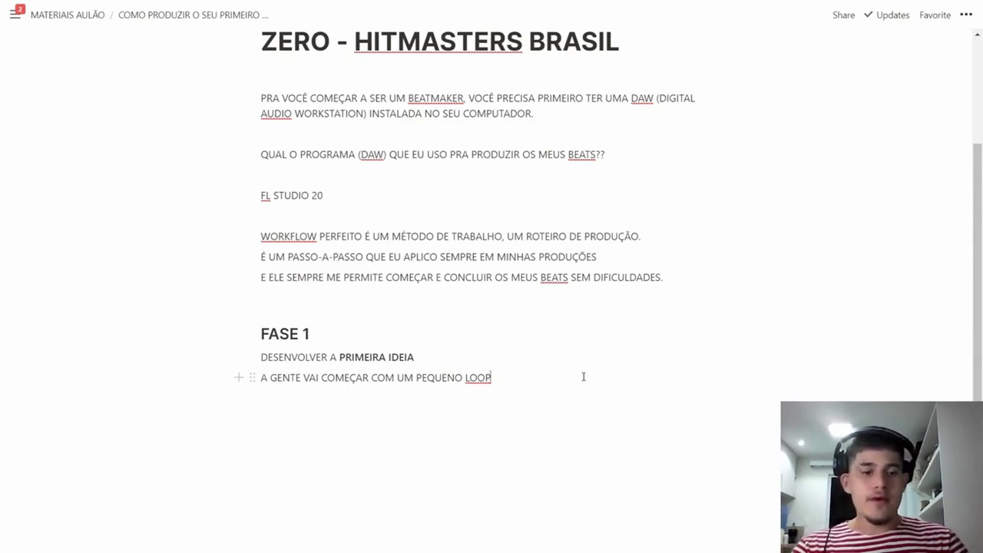
Add the line DESENVOLVER A MELODIA below the loop sentence and select it.
key(Return)
key(Return)
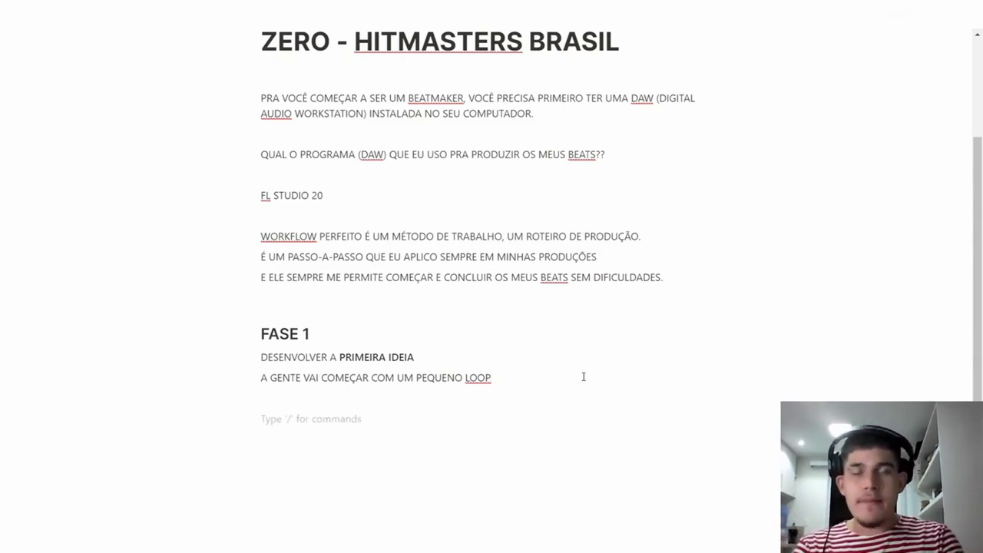
text(MELODIA)
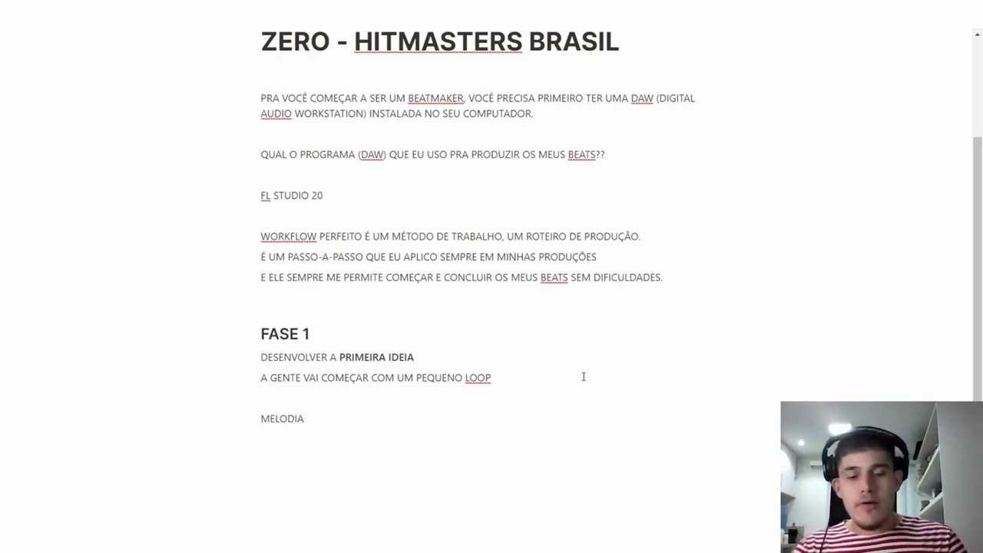
text(DESENVOLVER A)
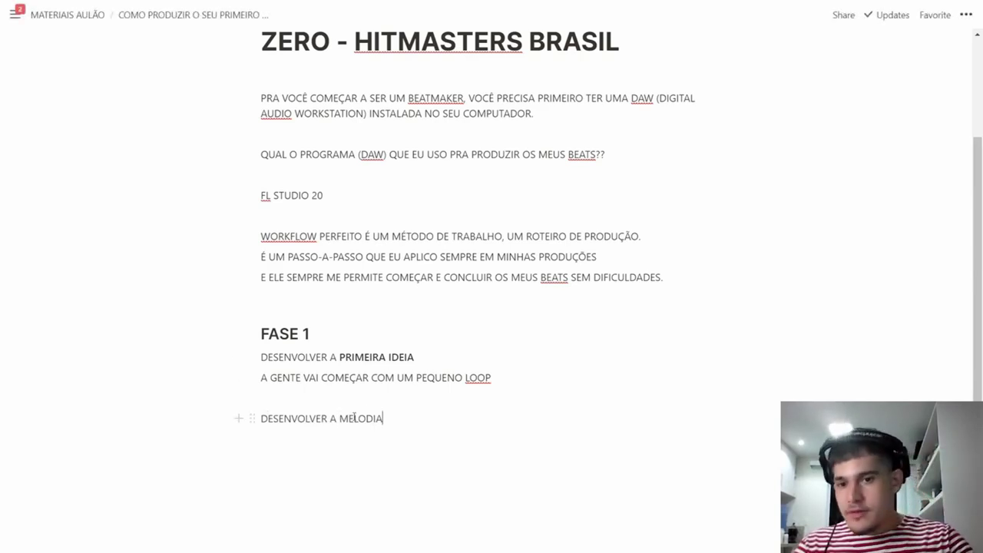
drag(383, 418, 260, 418)
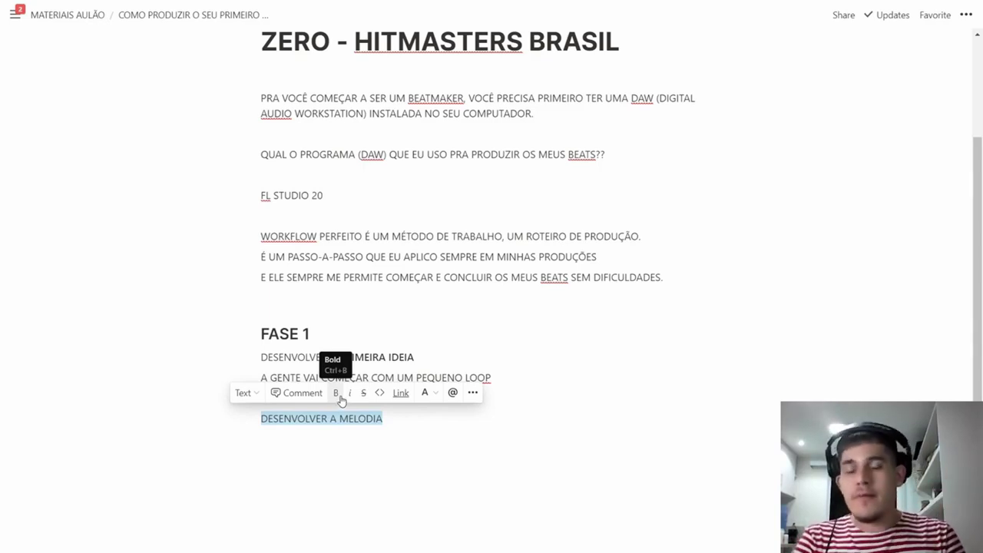
Turn DESENVOLVER A MELODIA into a Heading 3 and start a new block below the ESSA É line.
click(387, 421)
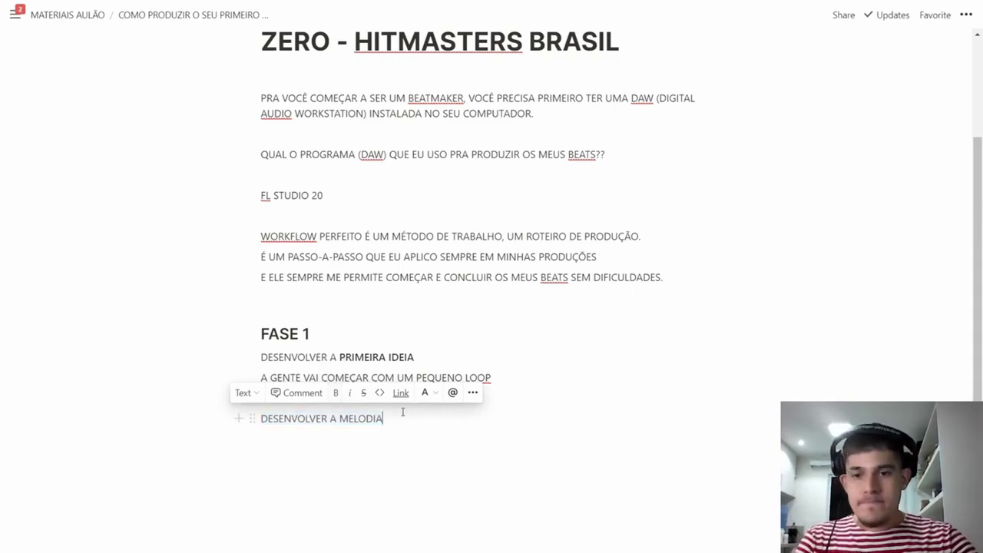
drag(387, 420, 261, 421)
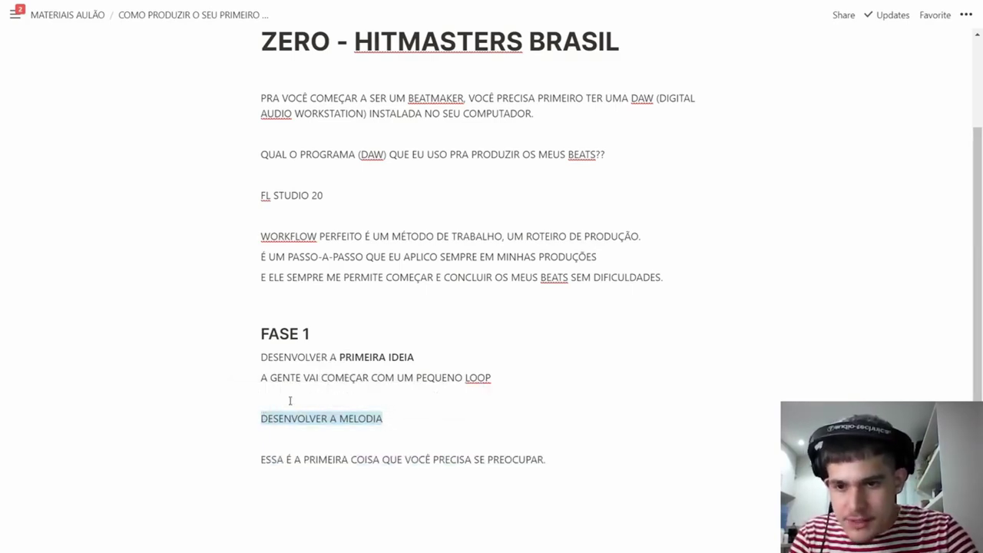
click(244, 392)
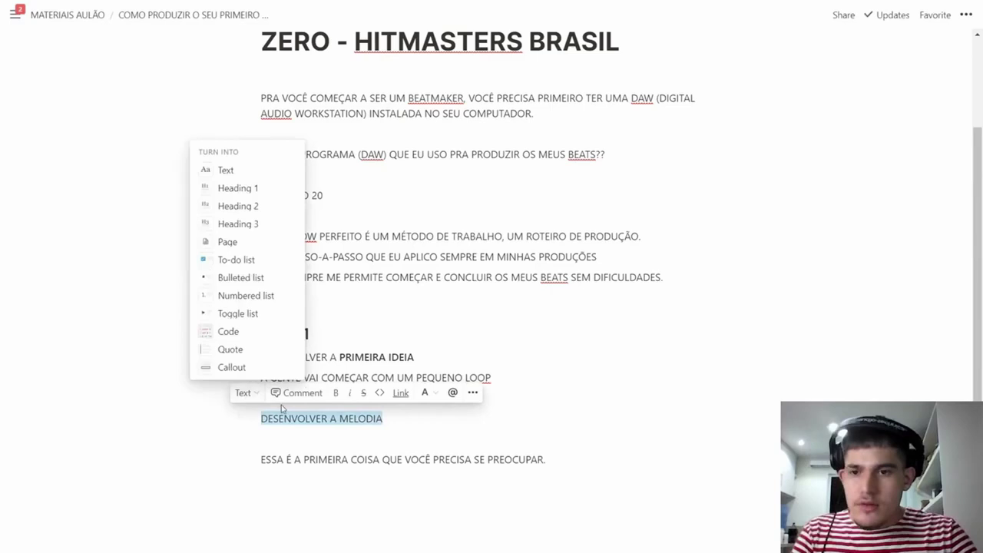
click(253, 223)
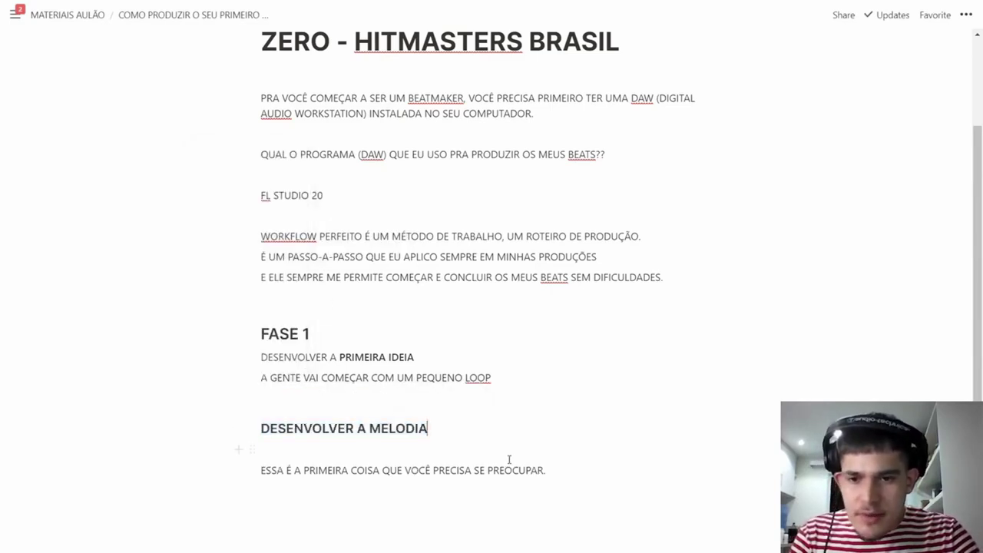
scroll(537, 464, down, 2)
click(594, 474)
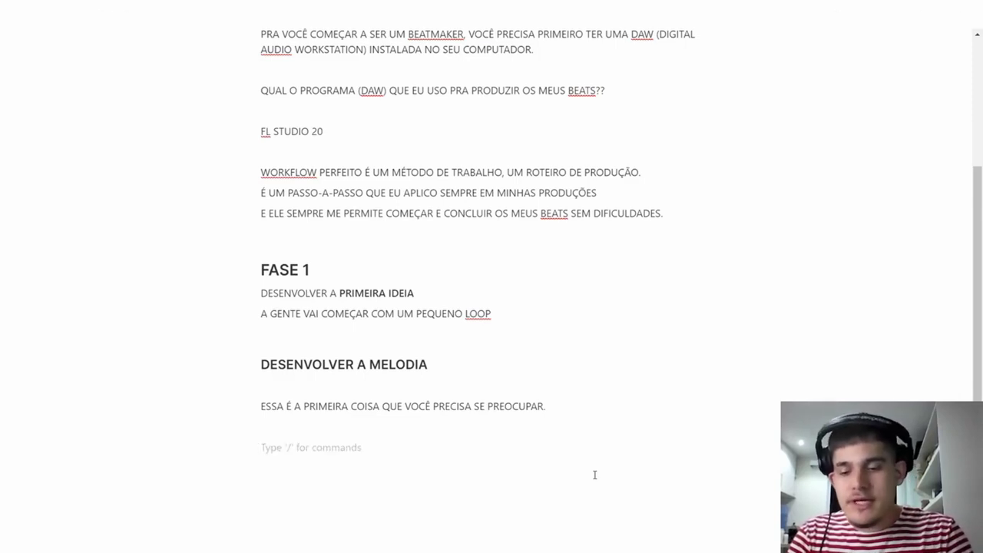
Write DESENVOLVER O GRAVE DA MUSICA below the ESSA É line and select it.
text(DESENVOLVER O GRAVE)
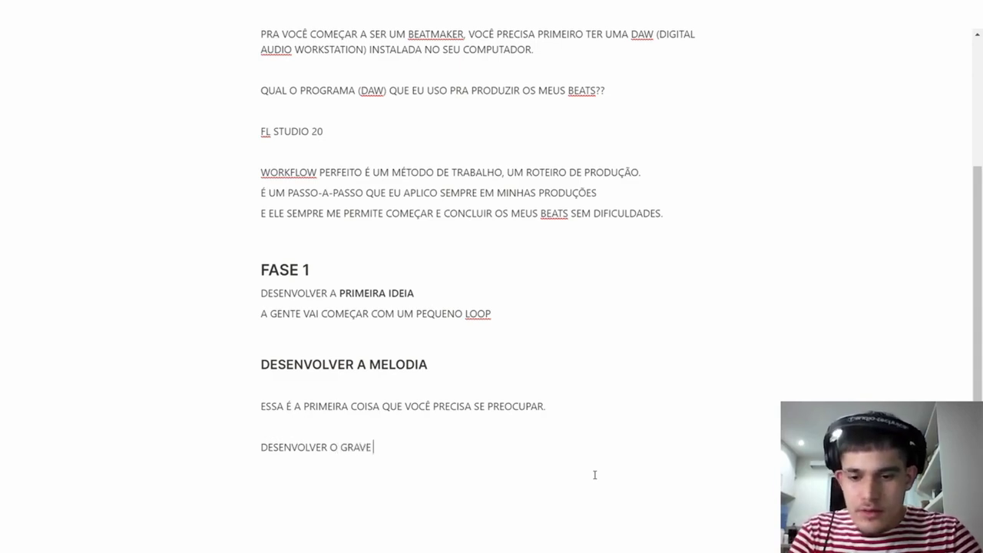
text(DA MUSICA)
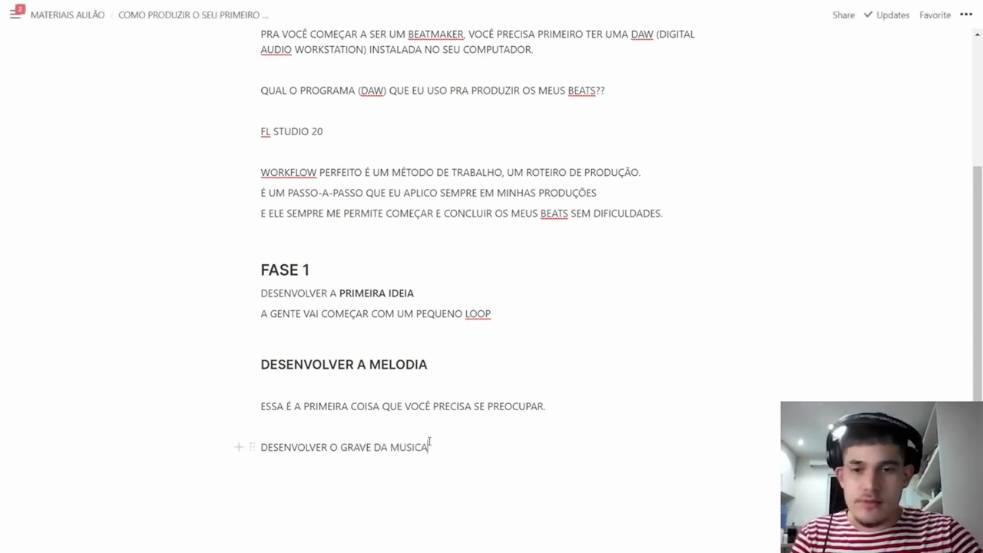
click(305, 447)
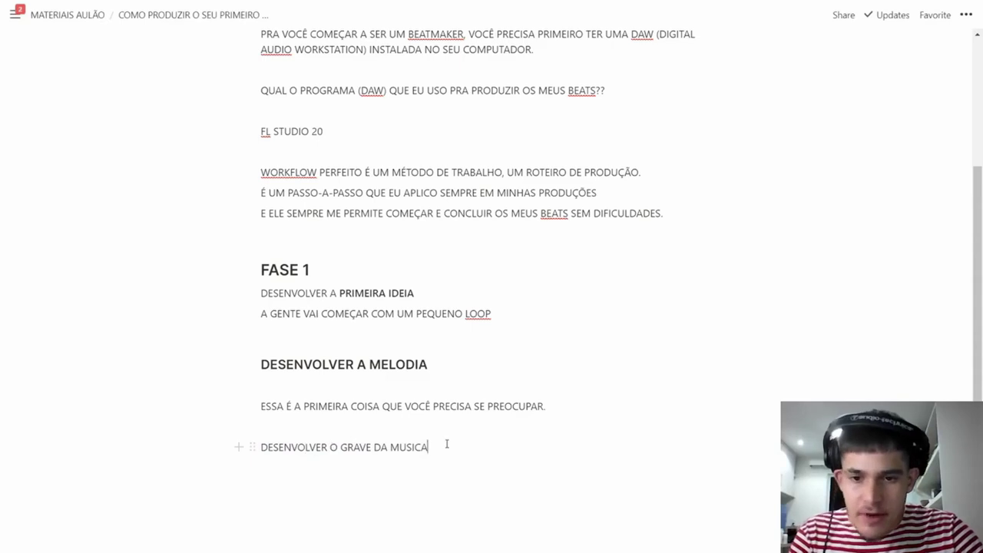
drag(446, 444, 260, 447)
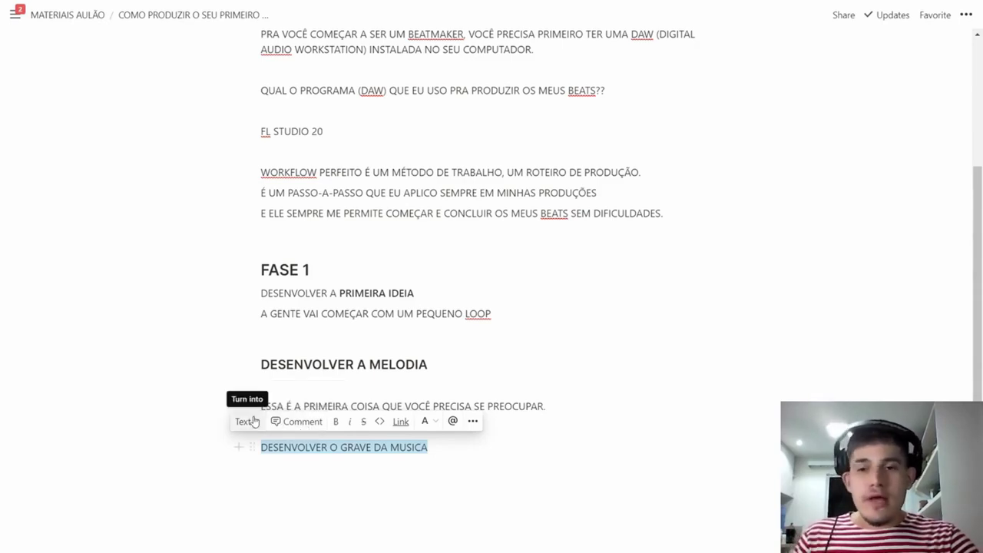
Make DESENVOLVER O GRAVE DA MUSICA a Heading 2, change it to Heading 3, and place the caret after it.
click(254, 422)
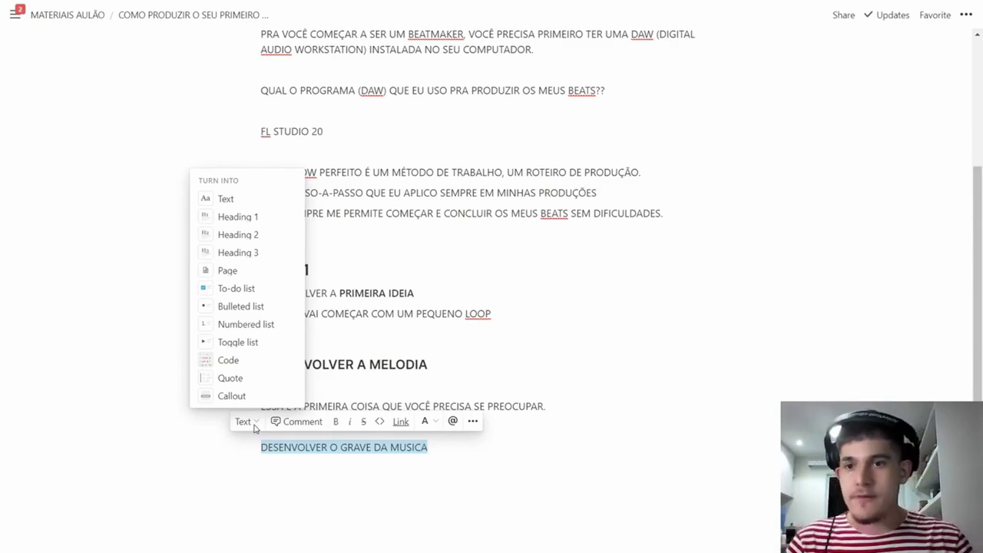
click(232, 241)
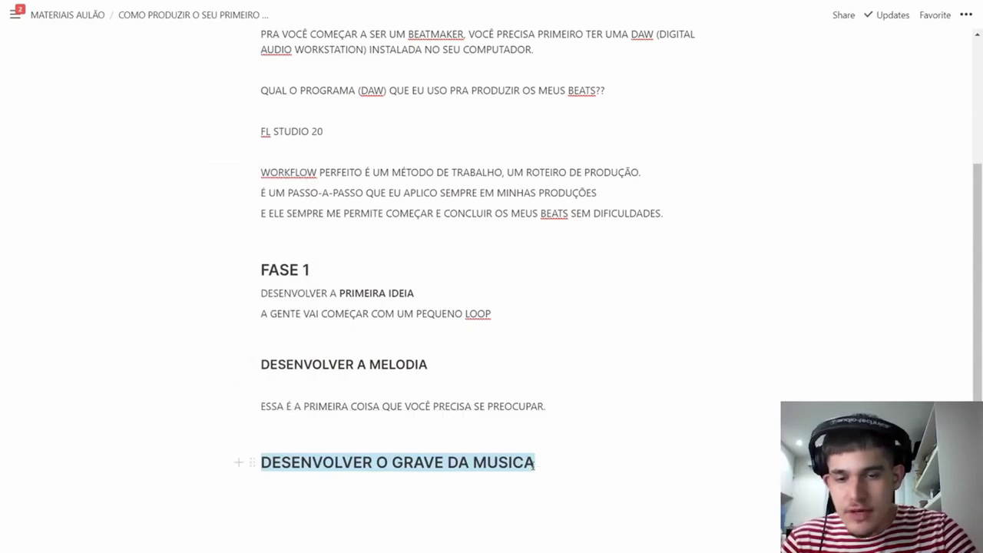
click(257, 435)
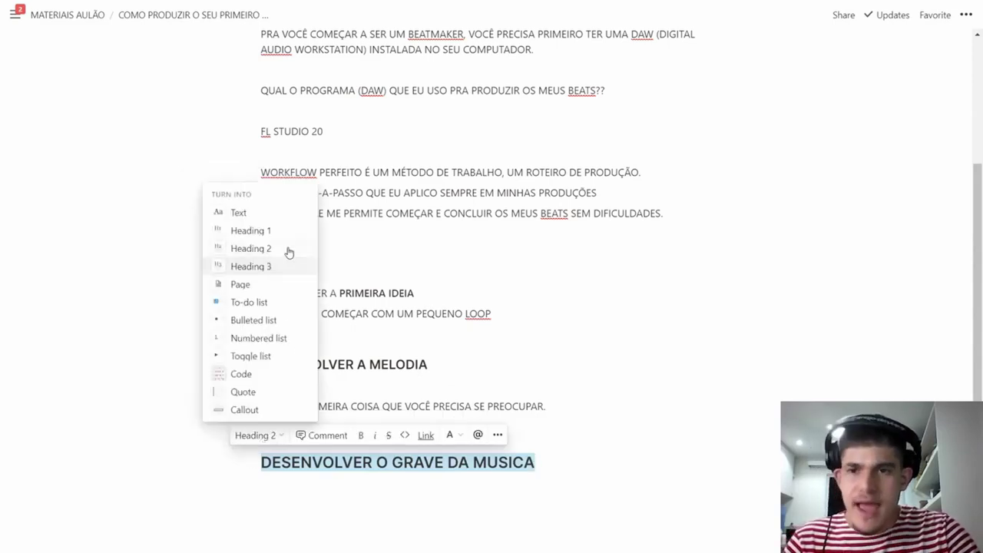
click(285, 267)
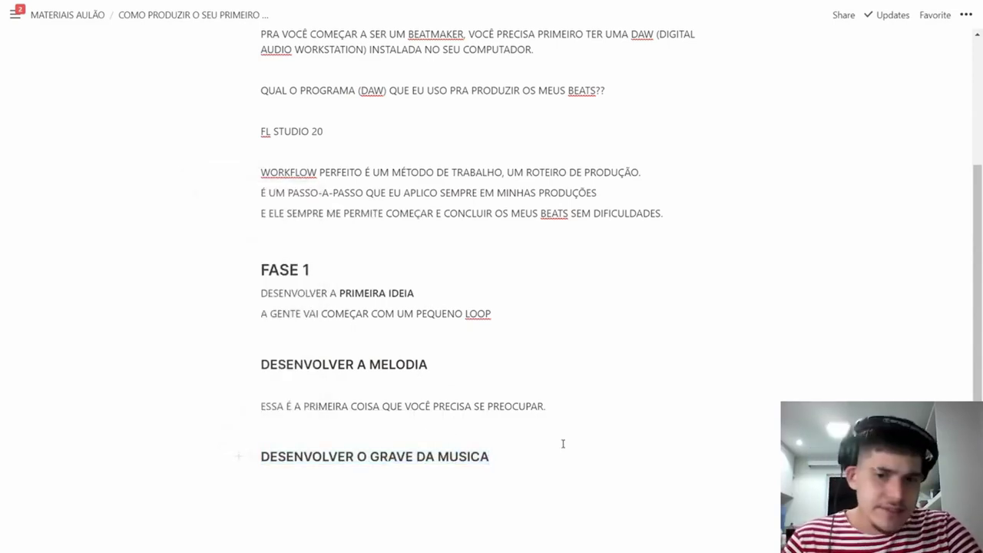
click(563, 443)
click(560, 456)
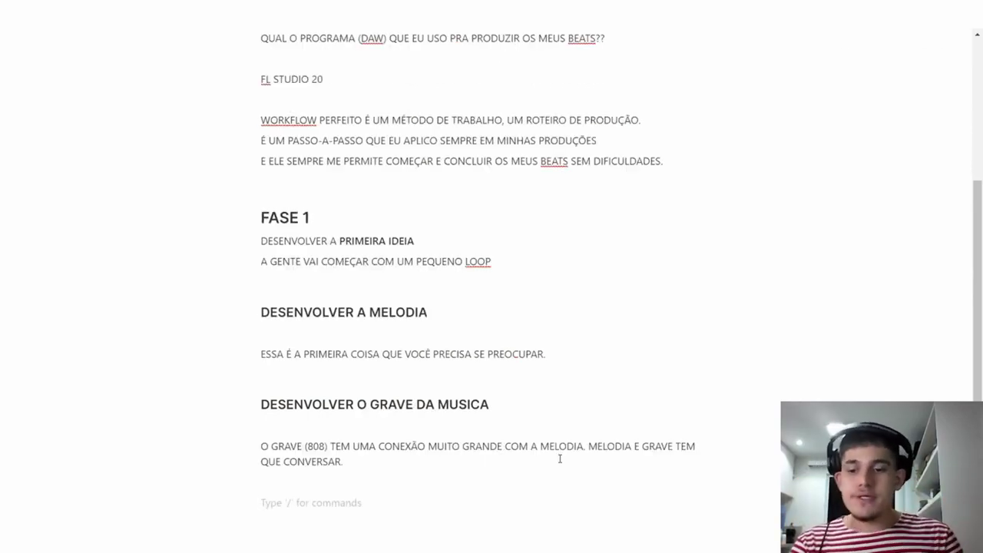
Add DESENVOLVER A PERCUSSÃO on a new line and make it a Heading 3.
text(DESENVOLE)
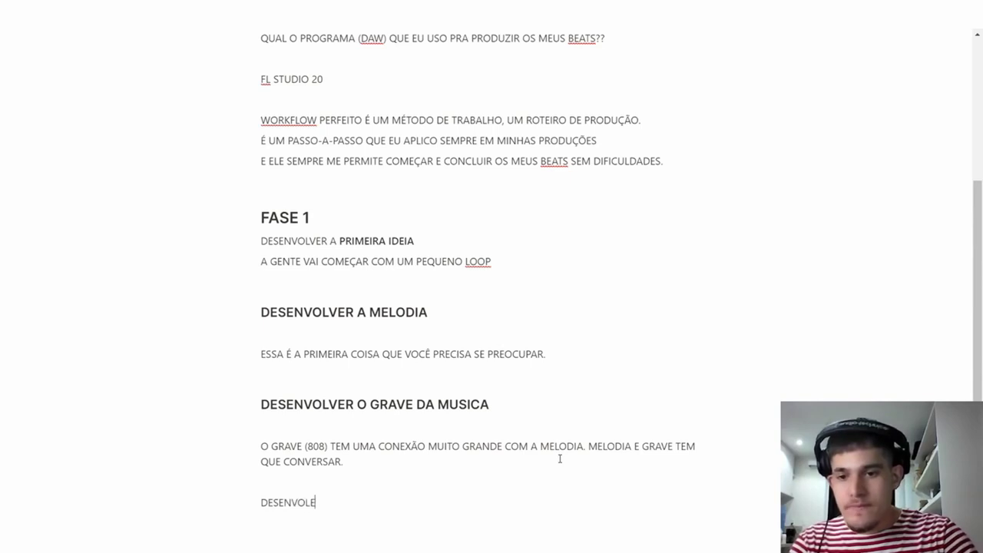
key(BackSpace)
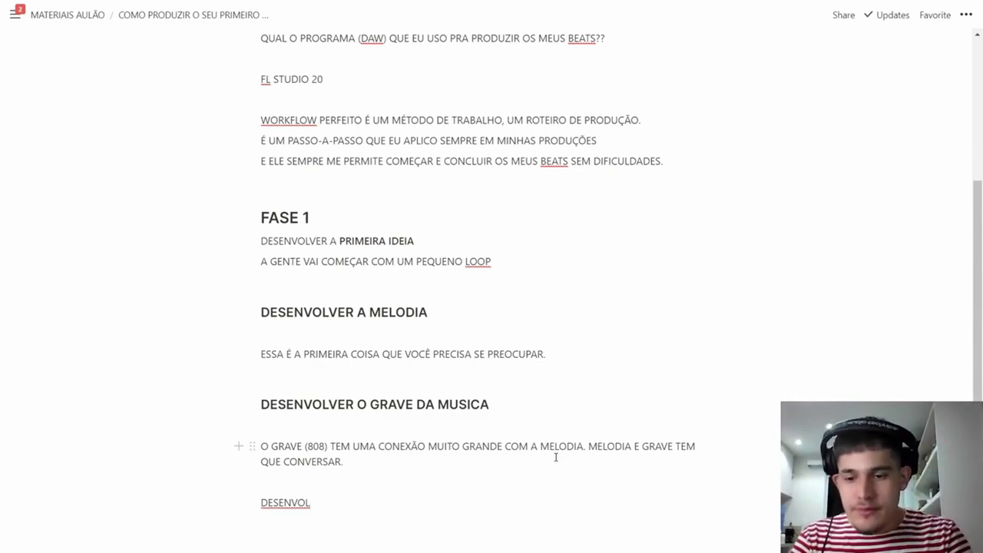
text(VER A PERCUSSÃO)
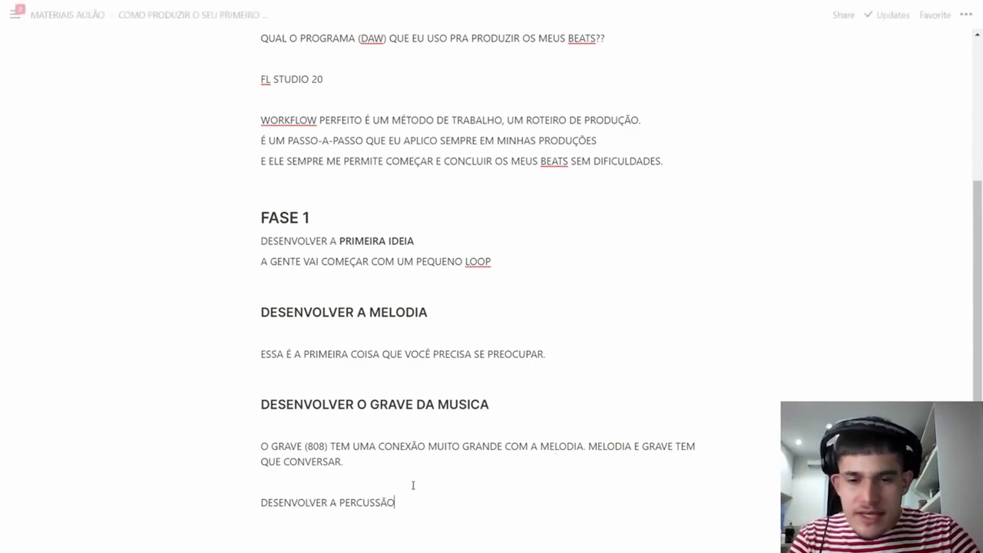
drag(397, 502, 256, 494)
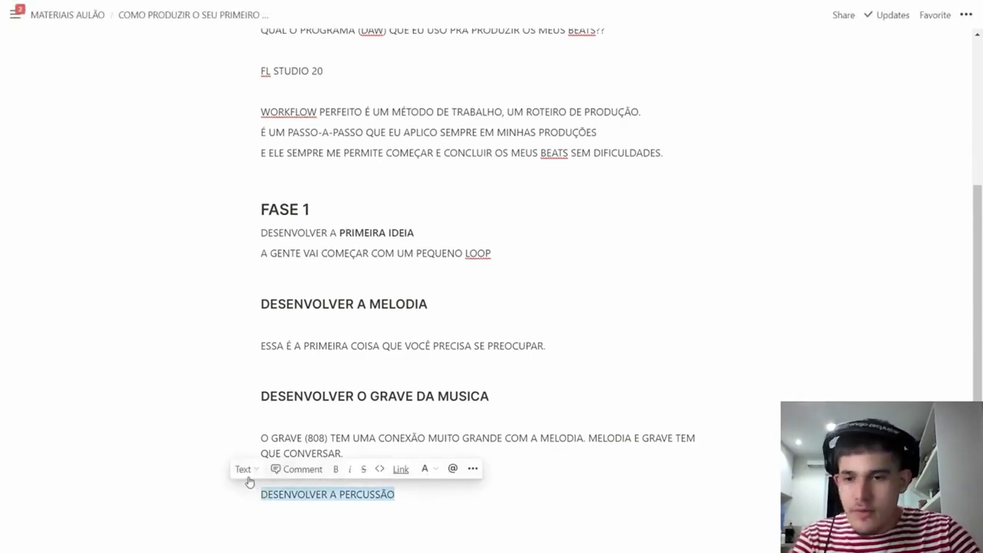
click(243, 469)
click(488, 486)
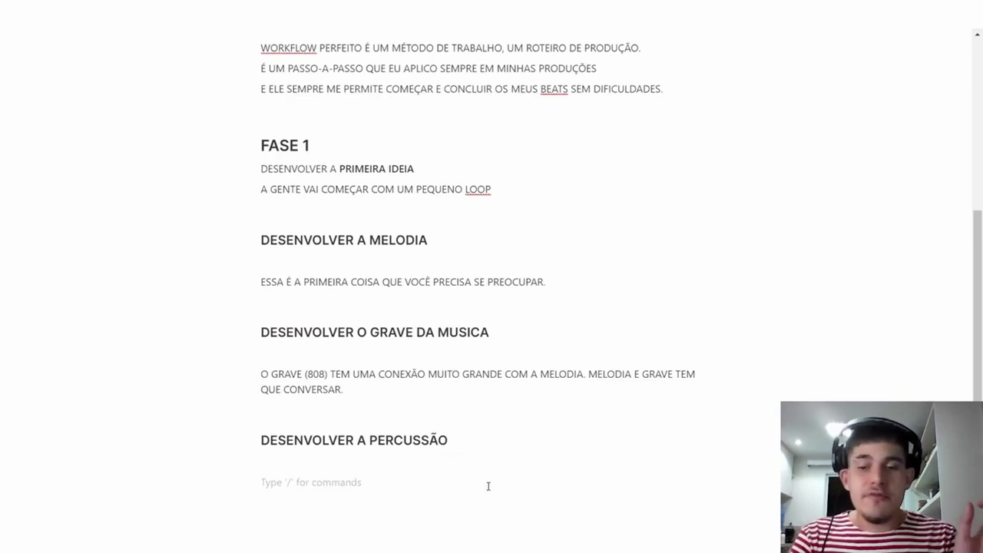